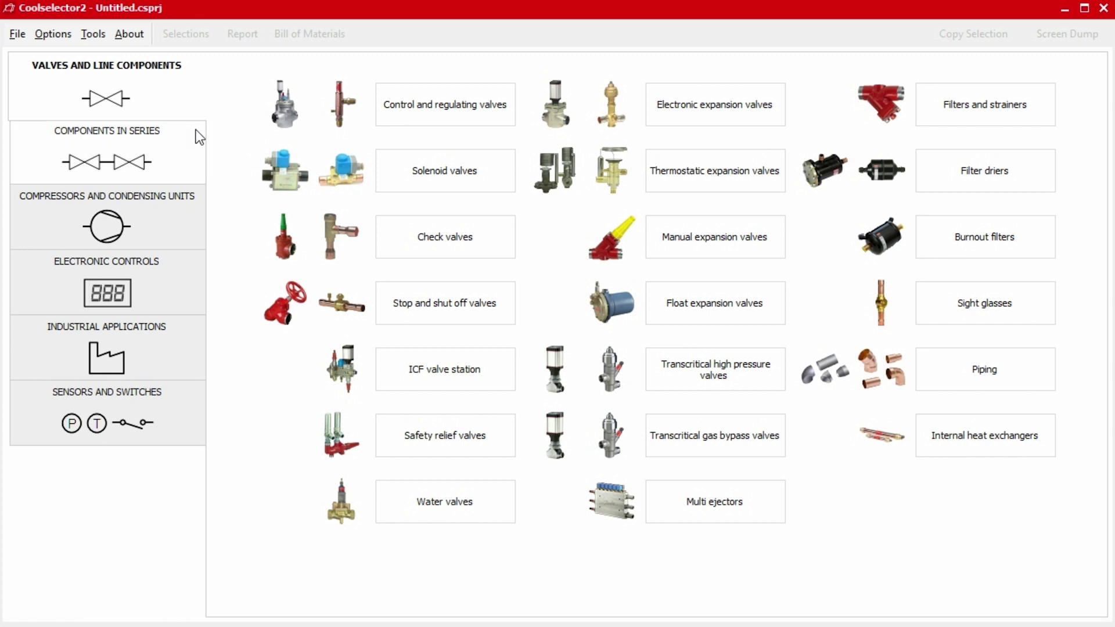
Browse Components in Series and Compressors and Condensing Units, ending on Electronic Controls case controllers
left_click(169, 154)
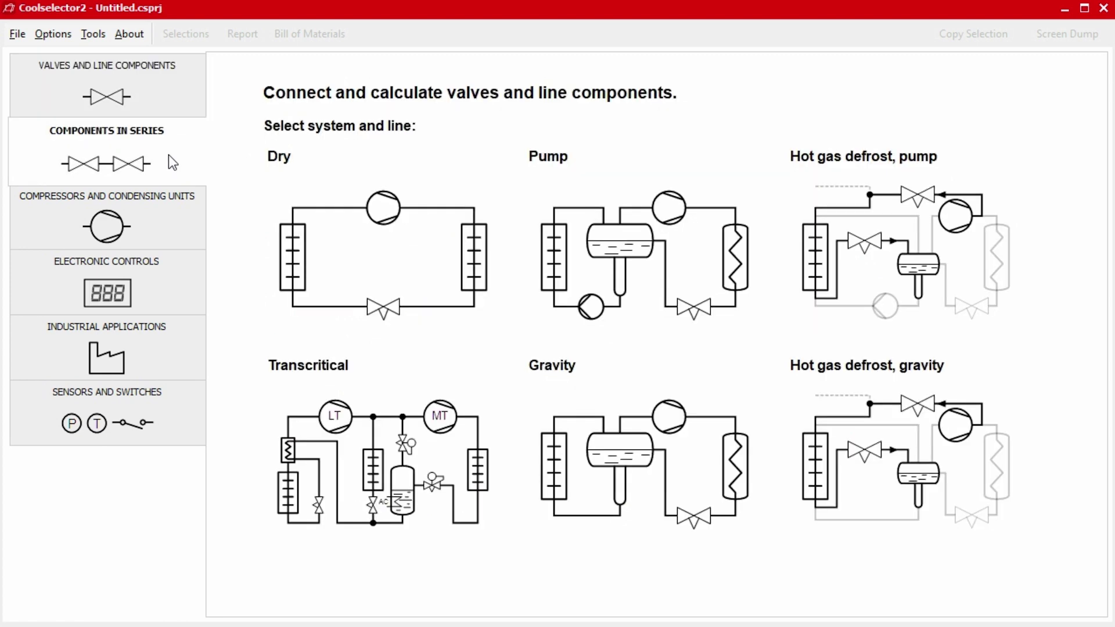
left_click(157, 231)
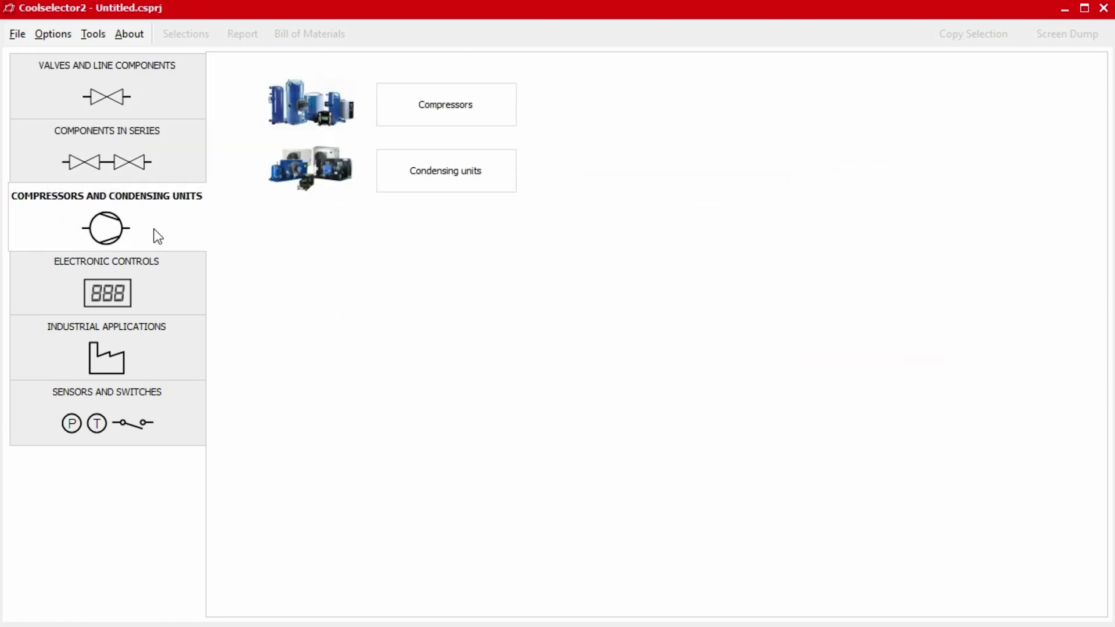
left_click(154, 288)
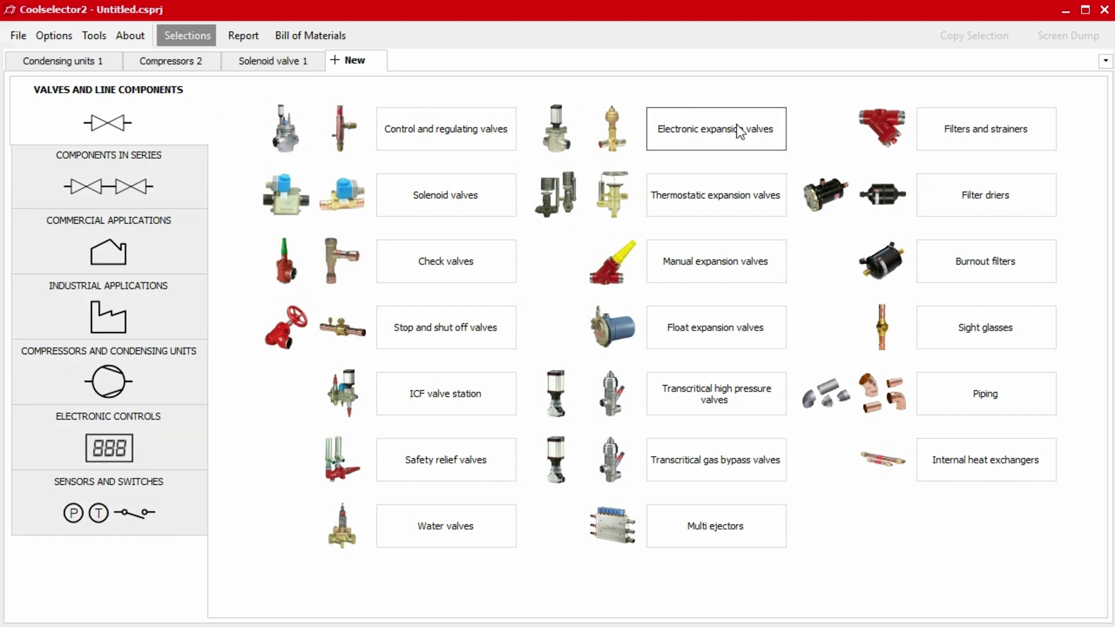
Add a Burnout filters selection from Valves and Line Components, opening the Burnout filter 4 tab
left_click(975, 281)
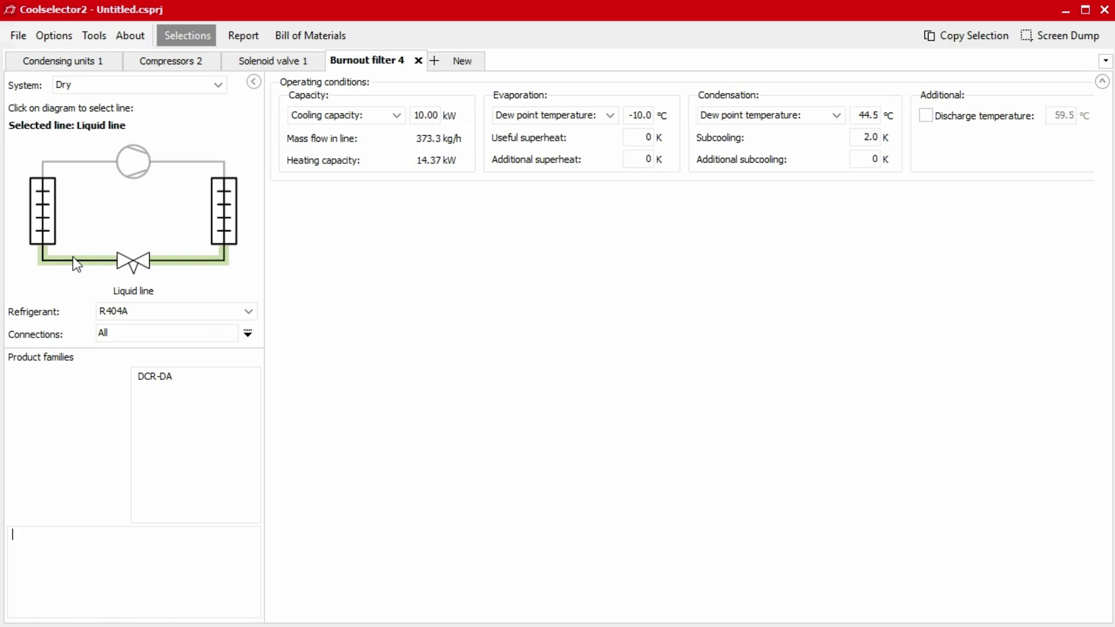
Choose the DCR-DA burnout filter family and produce the six-page project report
left_click(150, 381)
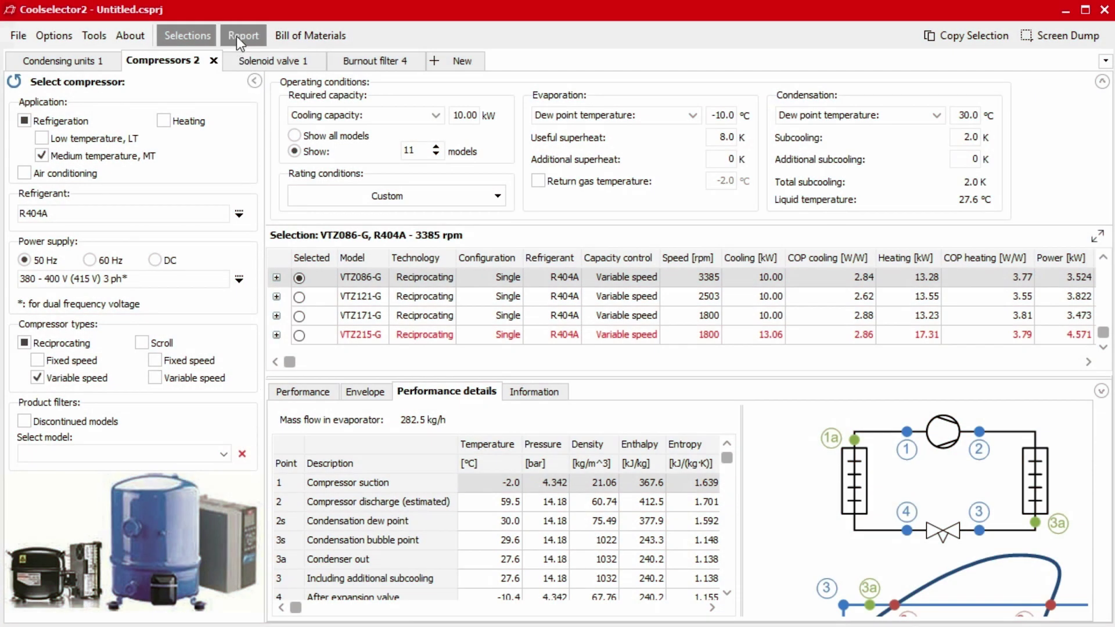
left_click(236, 36)
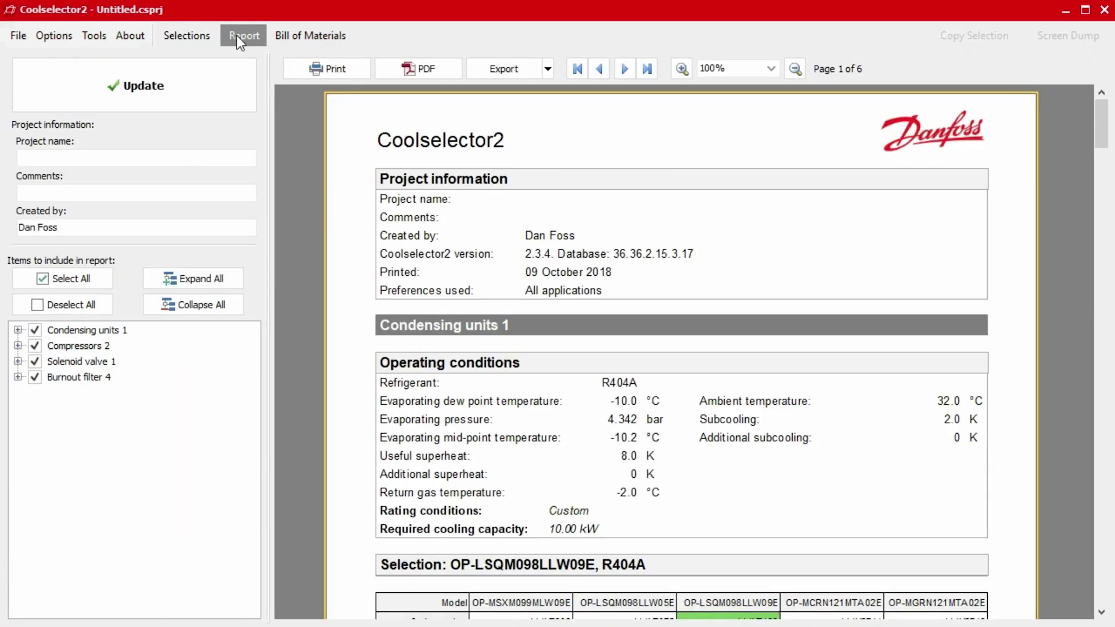